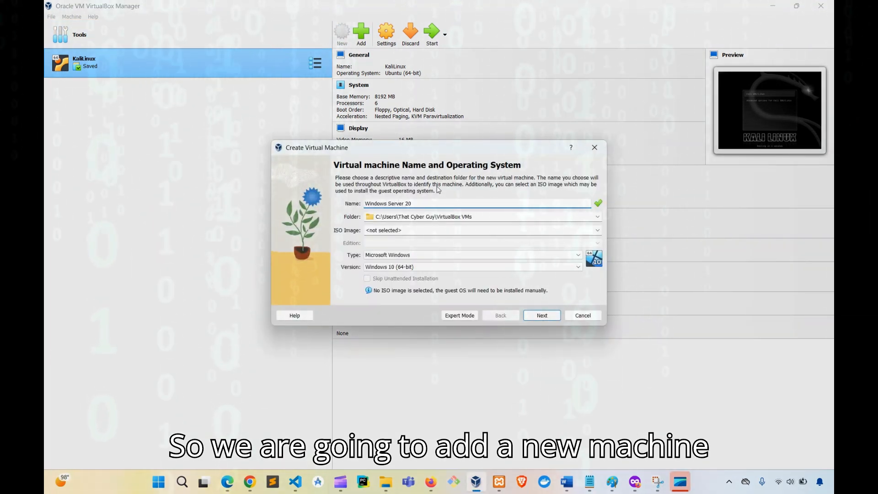
# - Select the SERVER_EVAL_x64FRE_en-us disc image in Downloads as the ISO for the Windows Server 2022 virtual machine
pyautogui.click(468, 227)
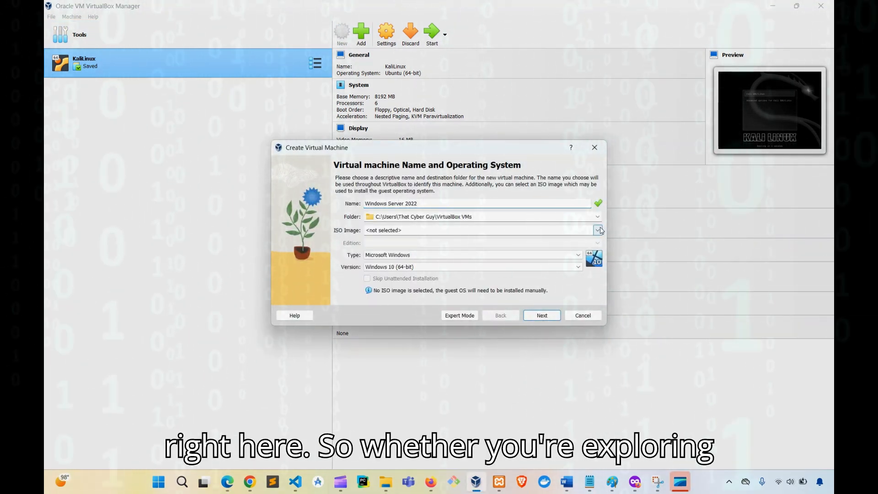
pyautogui.click(467, 253)
pyautogui.click(467, 253)
pyautogui.click(439, 328)
pyautogui.click(439, 244)
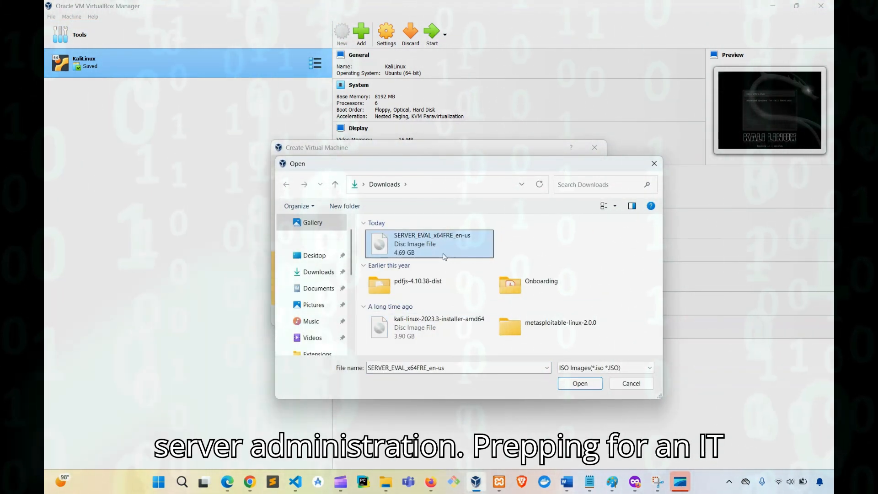
pyautogui.click(580, 383)
# - Choose to skip the unattended installation and proceed to the hardware settings
pyautogui.click(542, 316)
pyautogui.click(500, 316)
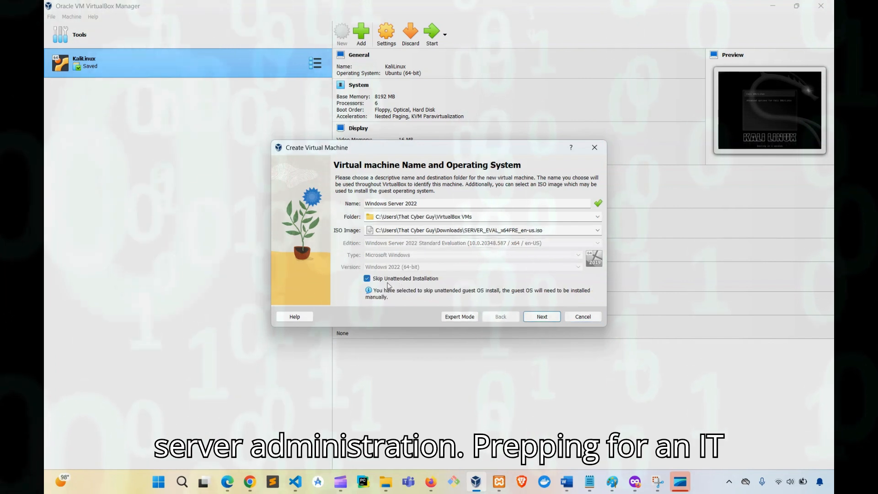
pyautogui.click(407, 279)
pyautogui.click(541, 316)
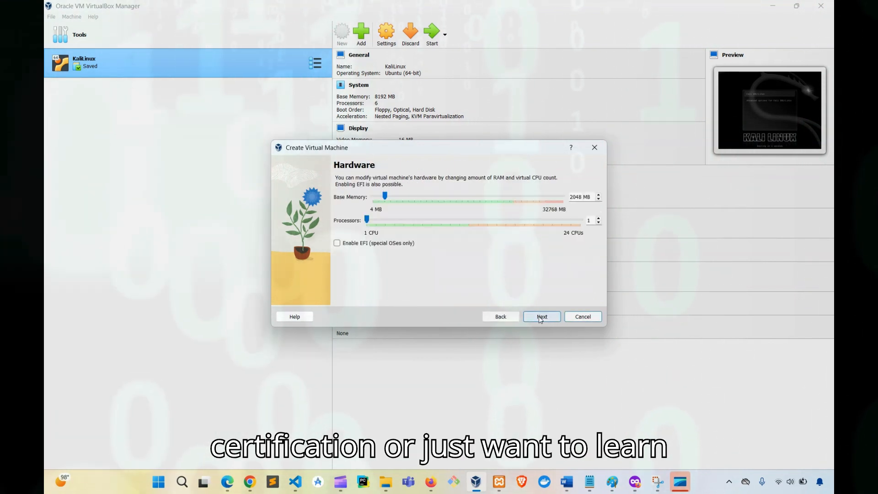
# - Set the virtual machine's base memory to 12627 MB and its processors to 8, and proceed to the hard disk settings
pyautogui.moveTo(384, 197); pyautogui.dragTo(445, 195)
pyautogui.moveTo(366, 220); pyautogui.dragTo(431, 220)
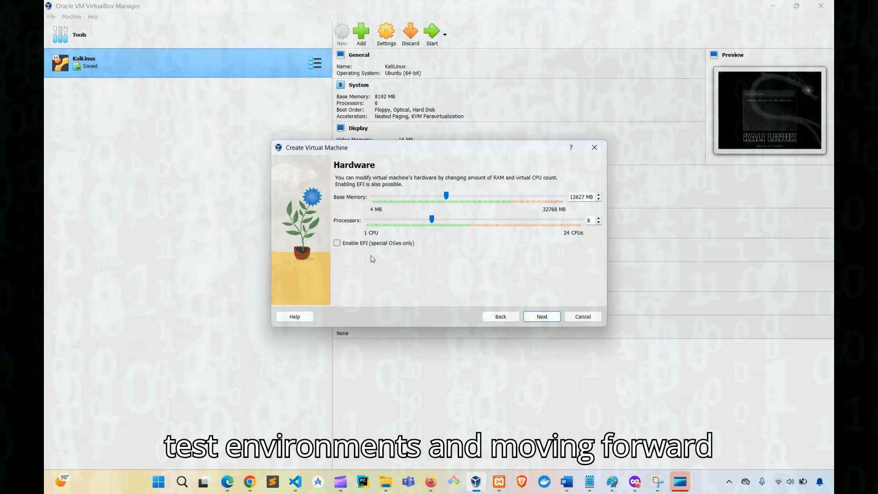
pyautogui.click(542, 317)
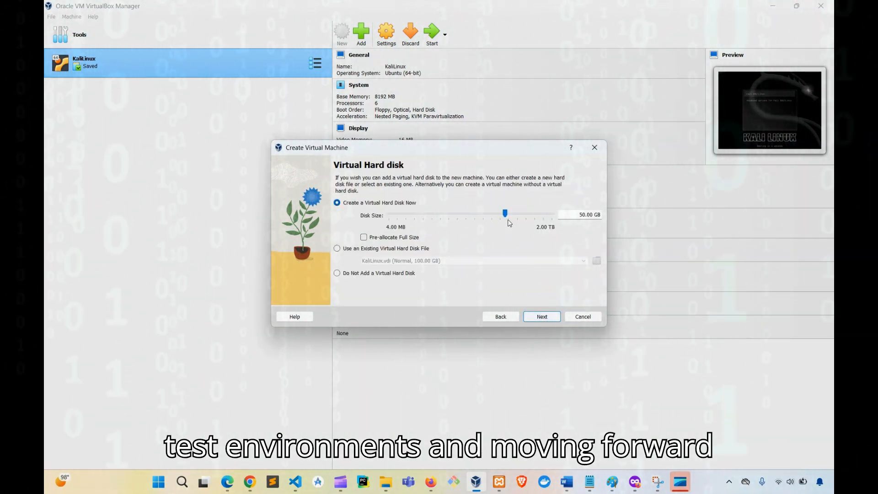
# - Enlarge the new virtual hard disk beyond 50 GB and finish creating the virtual machine
pyautogui.moveTo(505, 213); pyautogui.dragTo(517, 213)
pyautogui.click(542, 316)
pyautogui.click(541, 317)
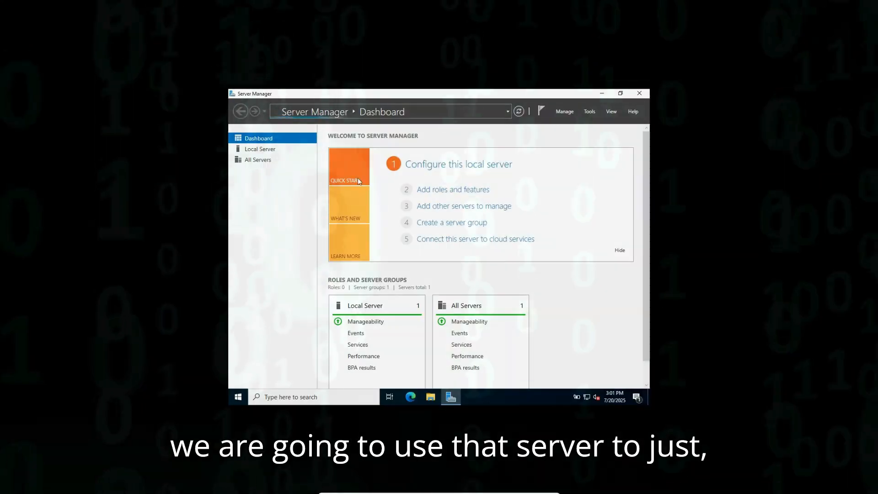
pyautogui.click(620, 93)
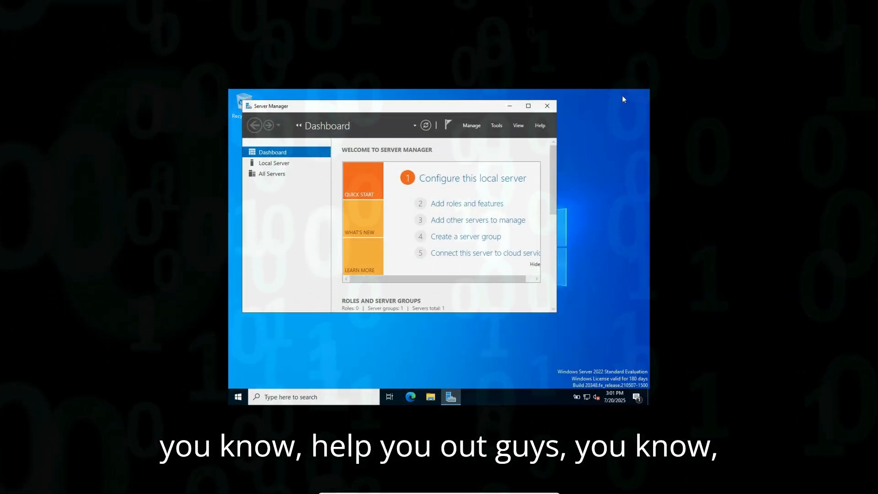
pyautogui.click(525, 107)
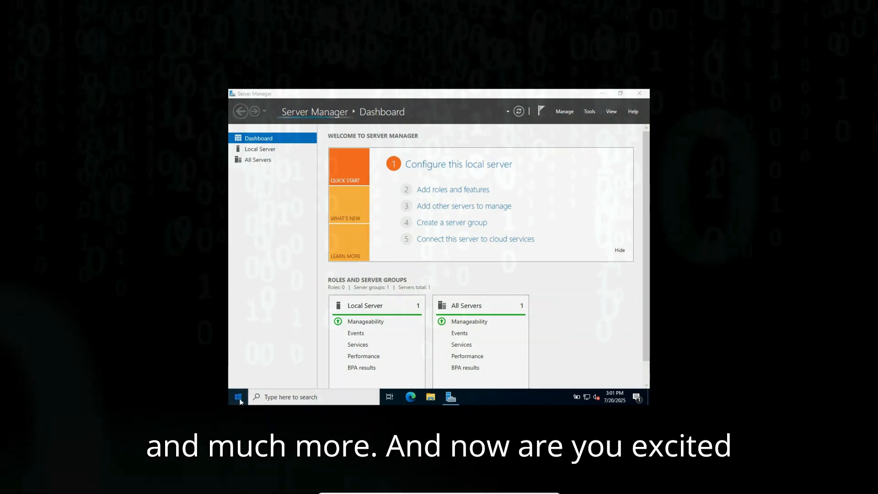
pyautogui.press('super')
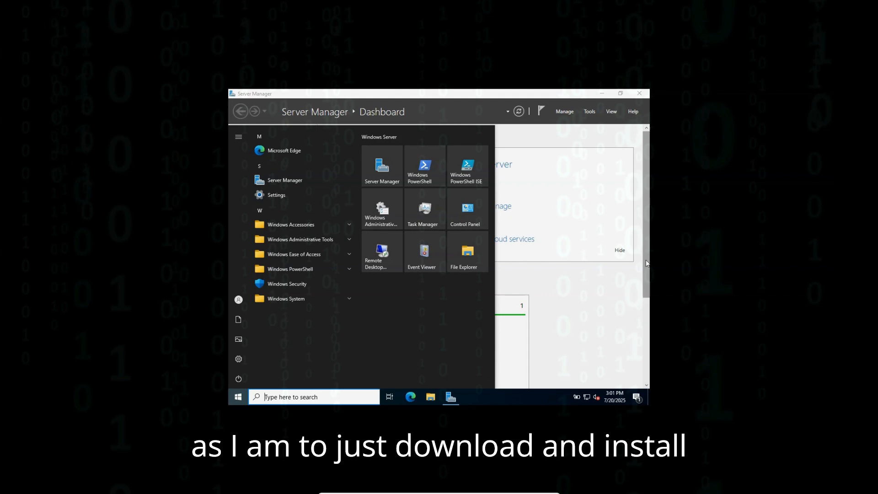
pyautogui.click(597, 317)
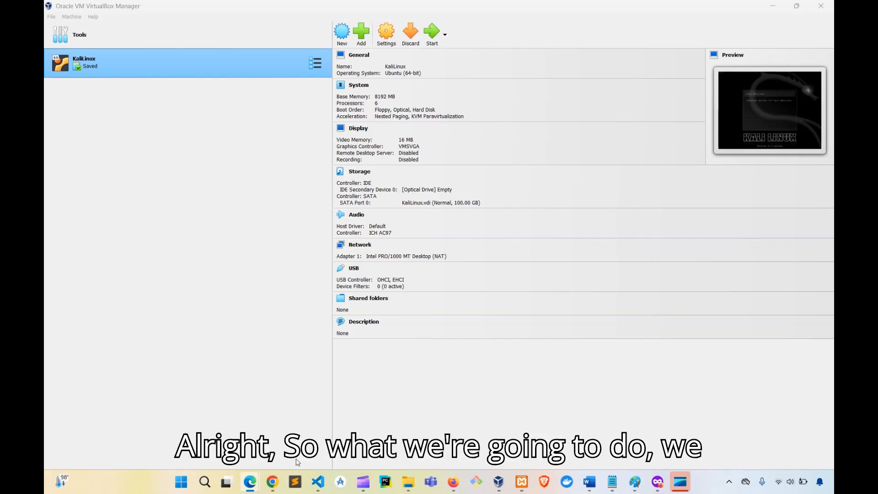
# - Switch to Chrome and download the English (United States) 64-bit ISO of Windows Server 2022 into Downloads as SERVER_EVAL_x64FRE_en-us
pyautogui.click(272, 481)
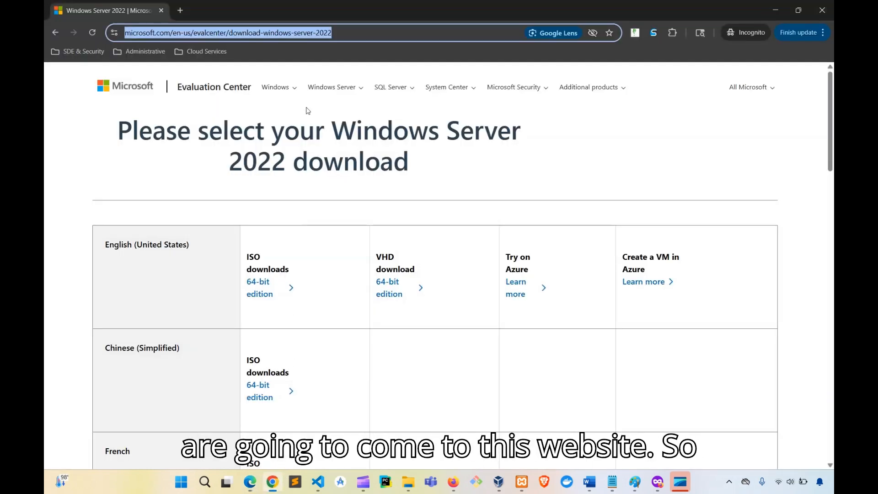
pyautogui.click(367, 34)
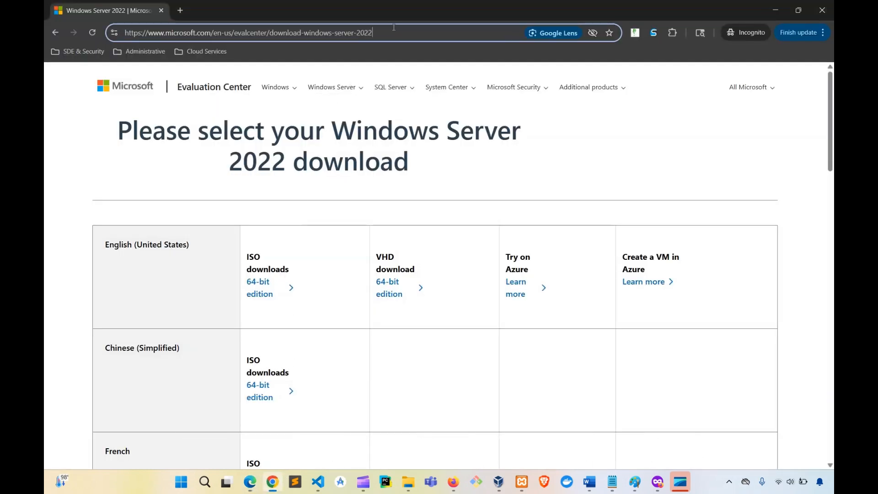
pyautogui.moveTo(383, 31); pyautogui.dragTo(124, 49)
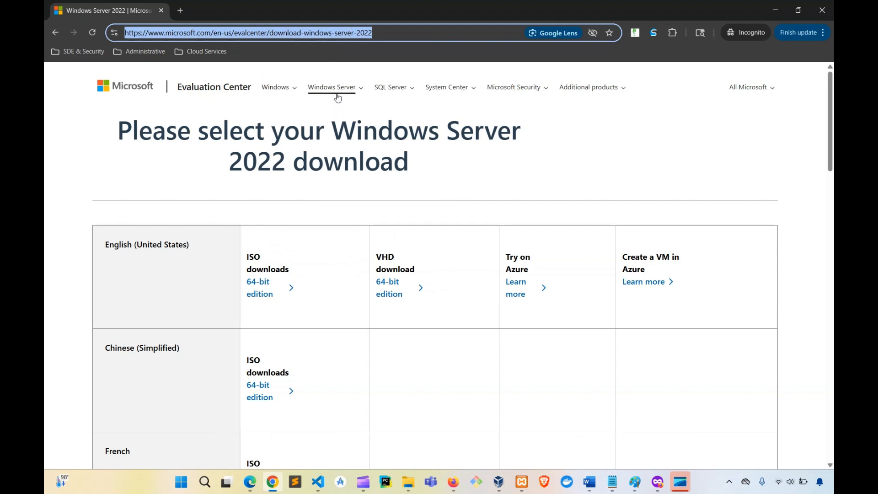
pyautogui.click(293, 292)
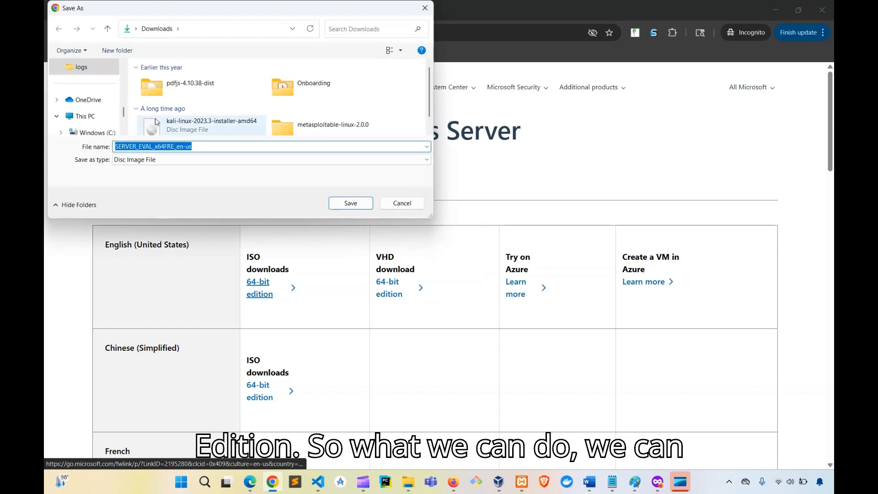
pyautogui.click(350, 203)
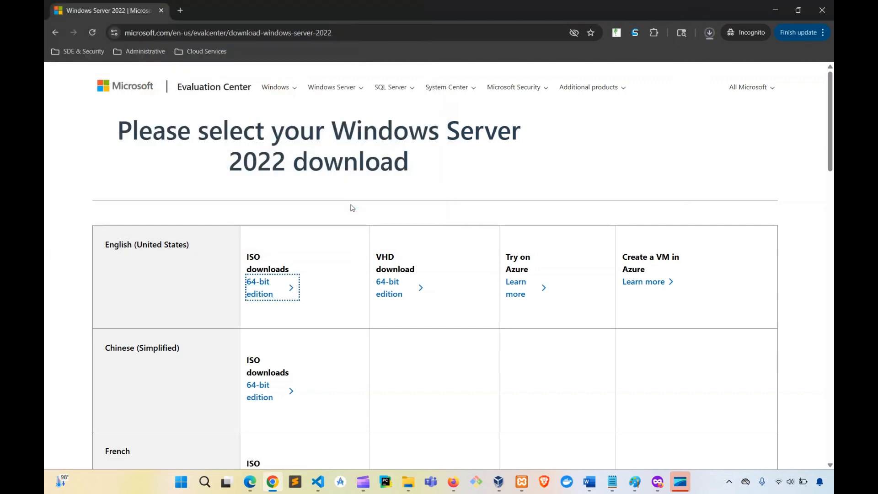
pyautogui.click(710, 34)
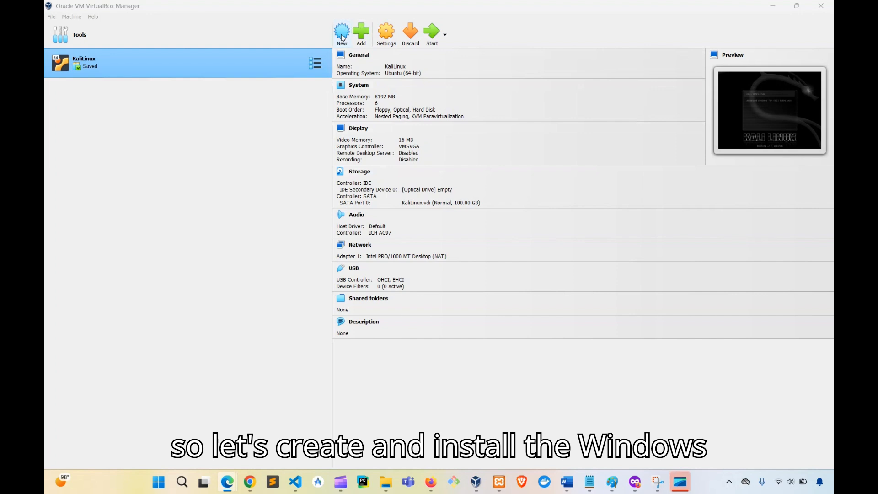
# - Start creating a new virtual machine in VirtualBox and name it Windows Server 2022
pyautogui.click(342, 37)
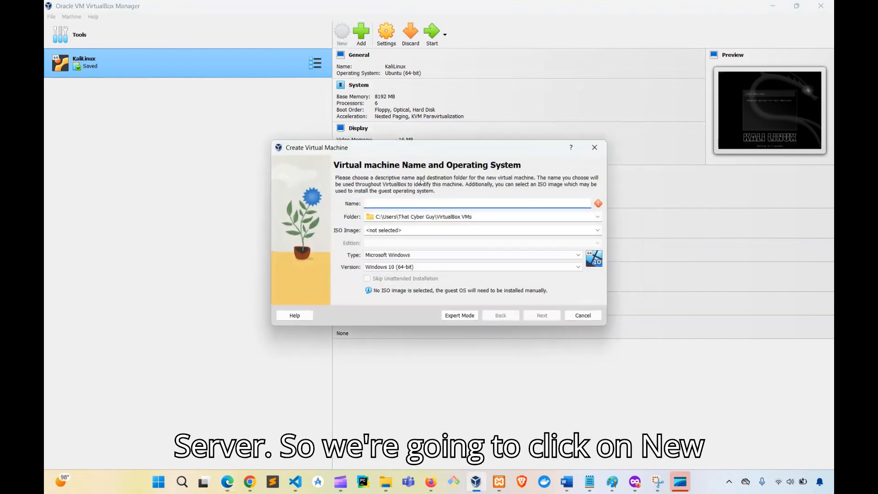
pyautogui.write('Windows')
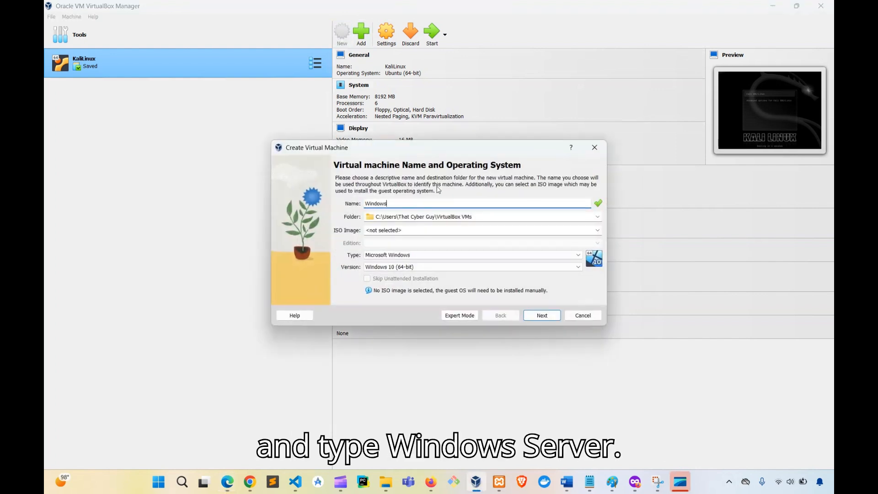
pyautogui.write(' Server 20')
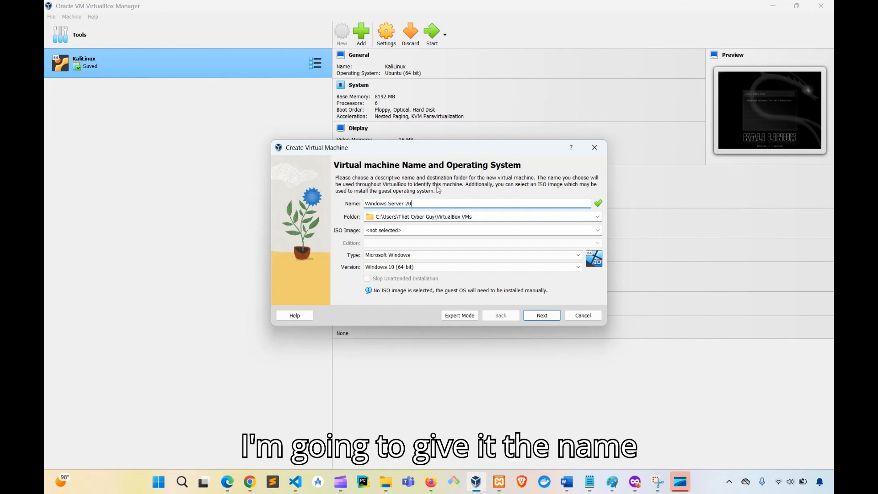
pyautogui.write('22')
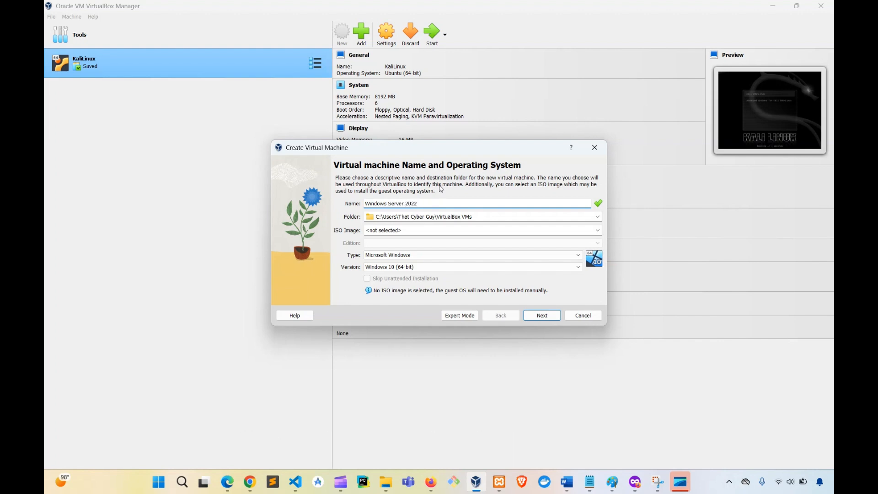
# - Use the SERVER_EVAL_x64FRE_en-us disc image from Downloads as the new machine's ISO image
pyautogui.click(597, 230)
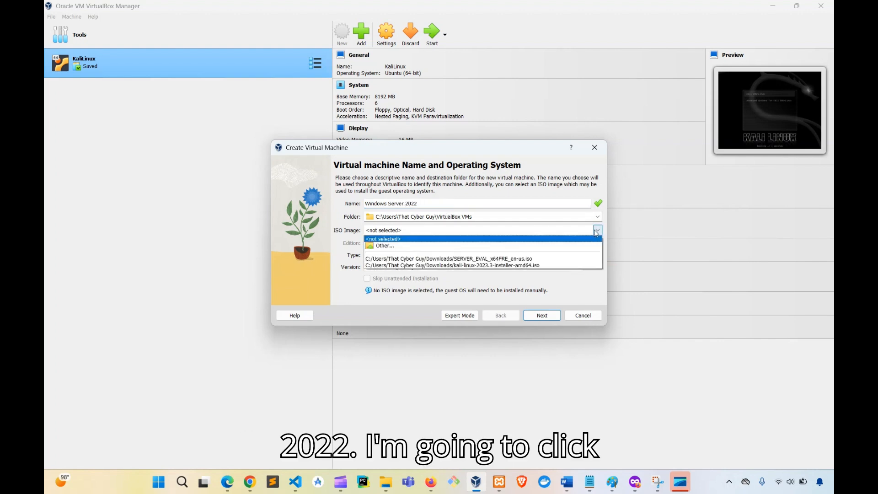
pyautogui.click(501, 246)
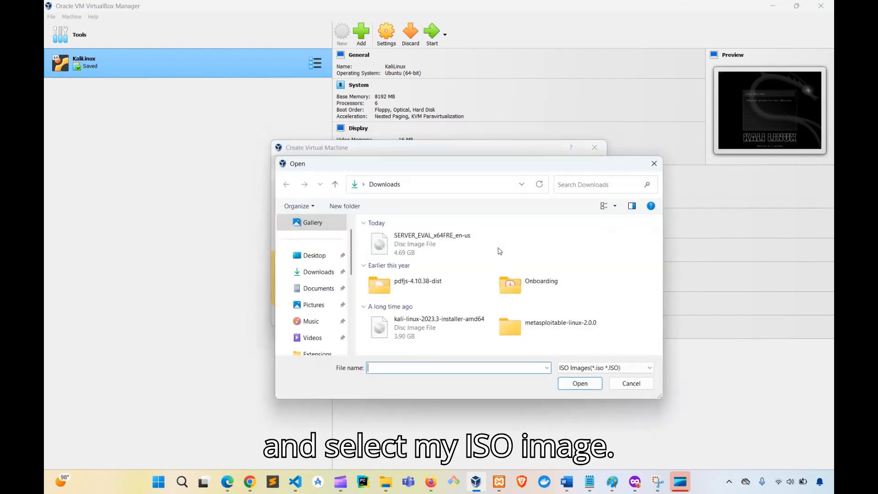
pyautogui.click(492, 249)
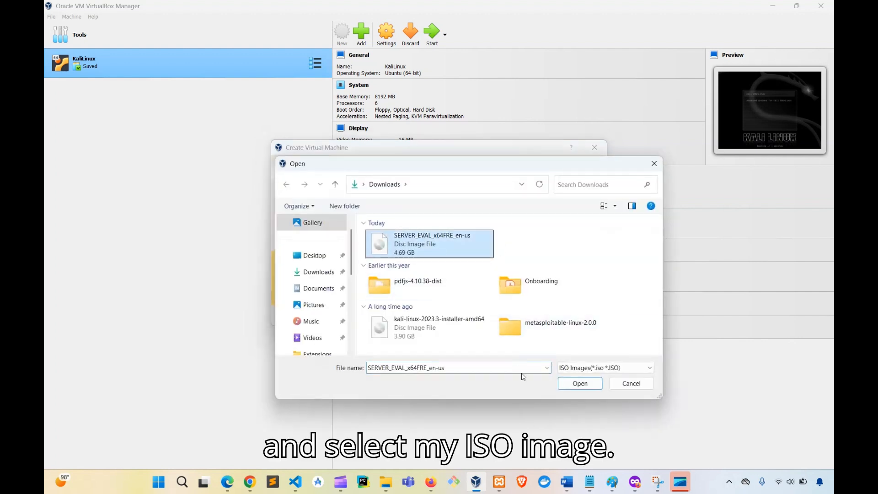
pyautogui.click(474, 339)
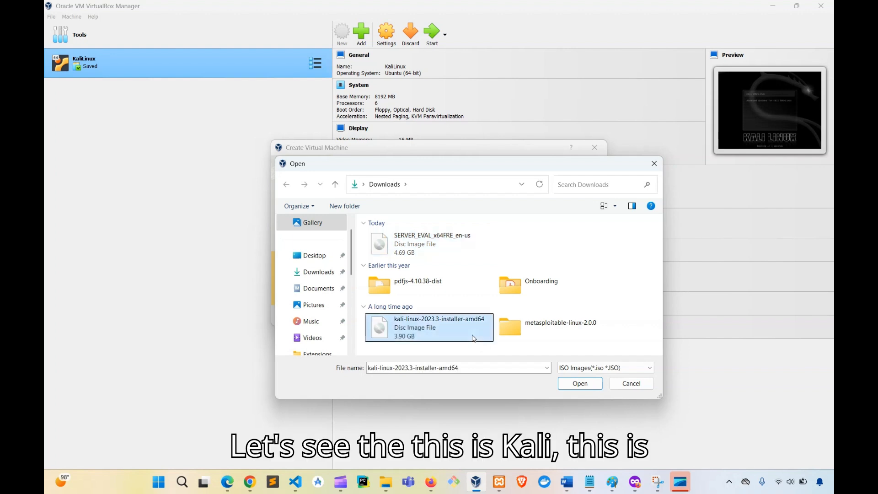
pyautogui.click(438, 241)
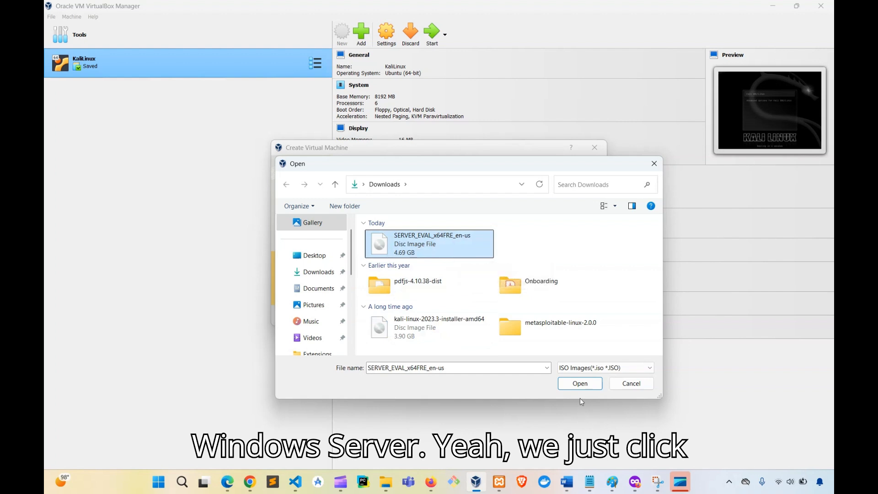
pyautogui.click(579, 384)
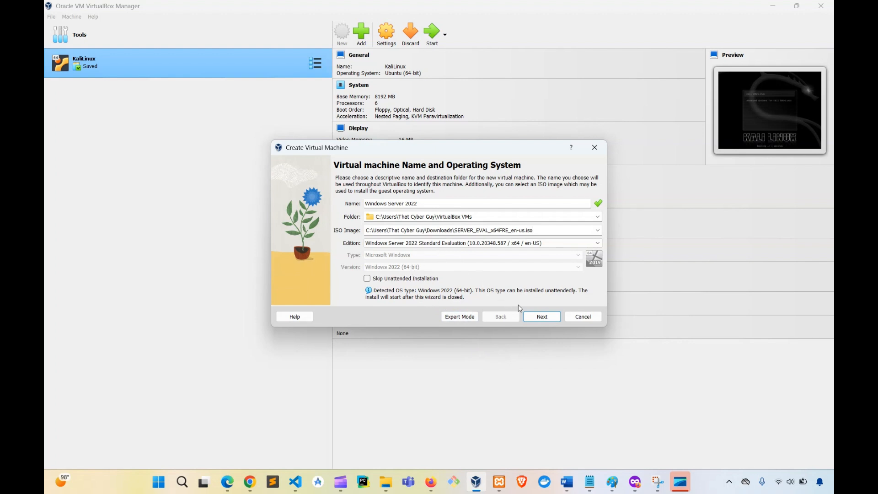
# - Enable Skip Unattended Installation for the Windows Server 2022 machine and continue to its hardware settings
pyautogui.click(547, 320)
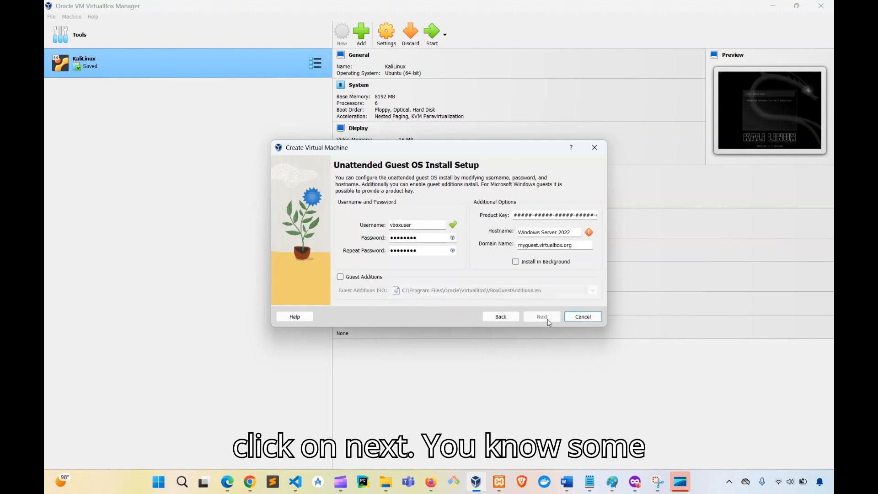
pyautogui.click(500, 315)
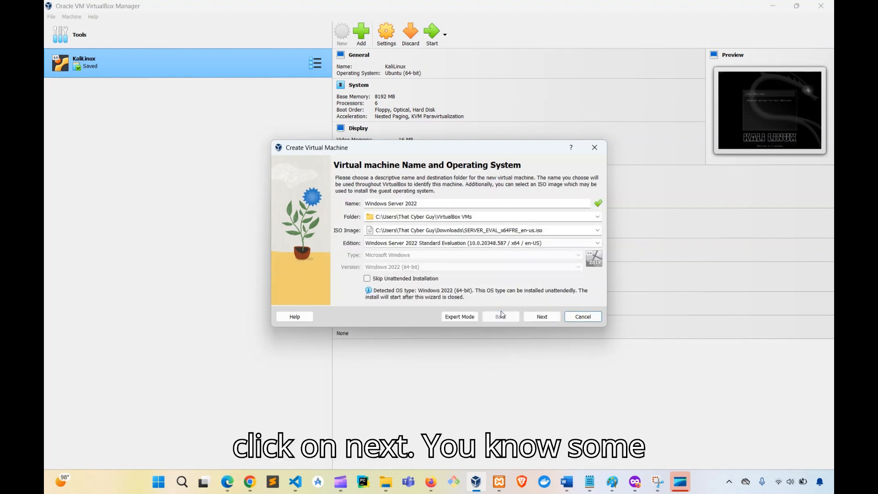
pyautogui.click(398, 280)
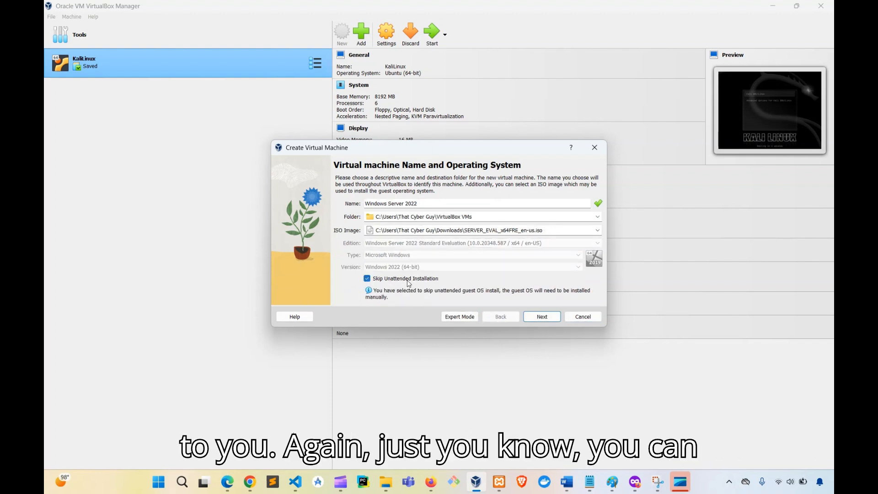
pyautogui.click(407, 280)
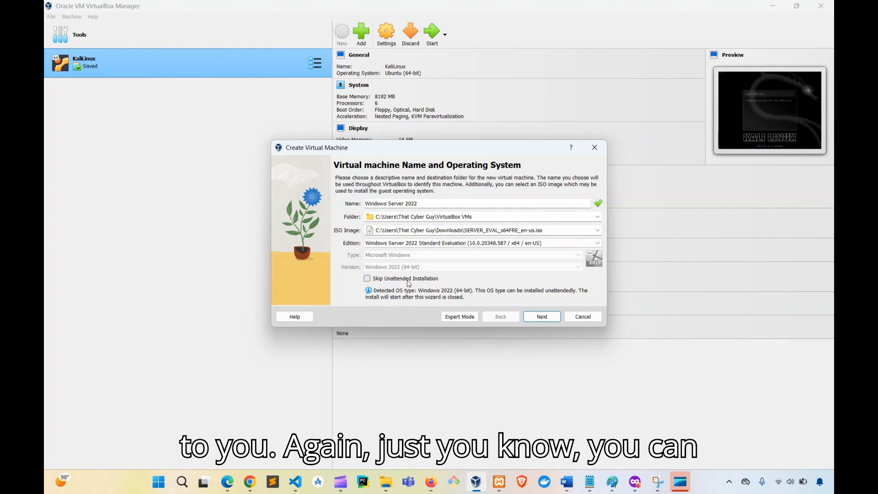
pyautogui.click(407, 280)
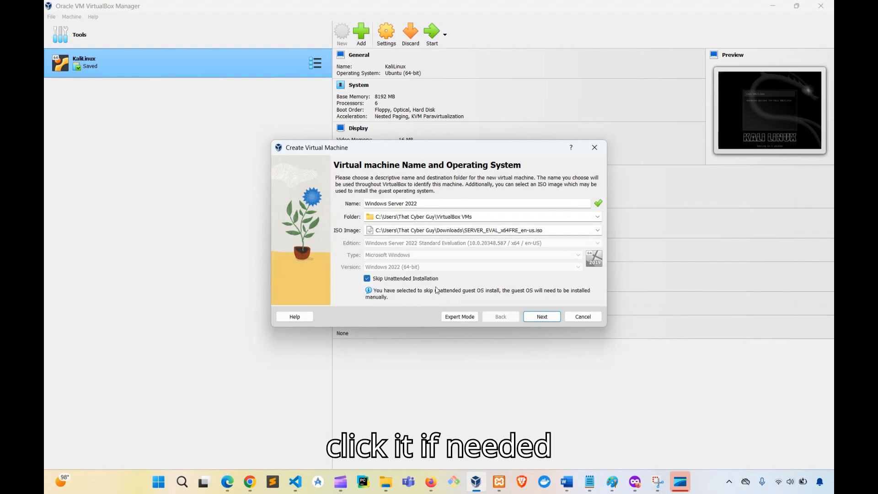
pyautogui.click(541, 316)
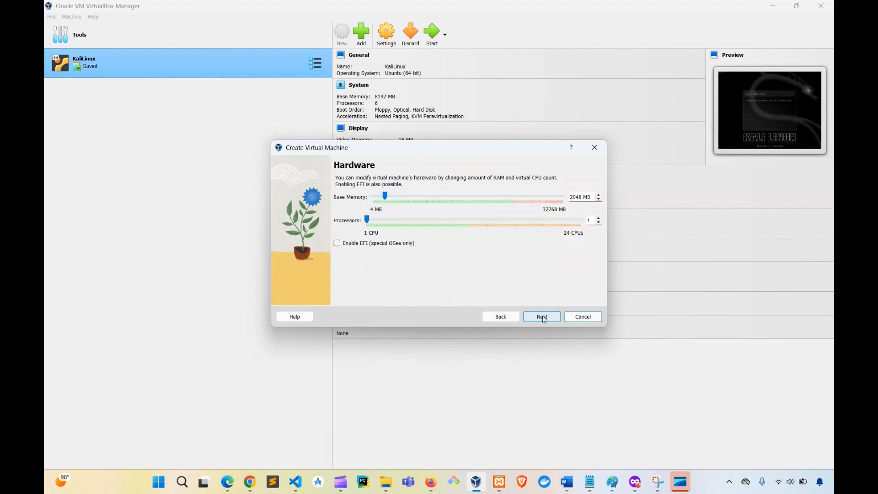
pyautogui.click(501, 316)
pyautogui.click(543, 315)
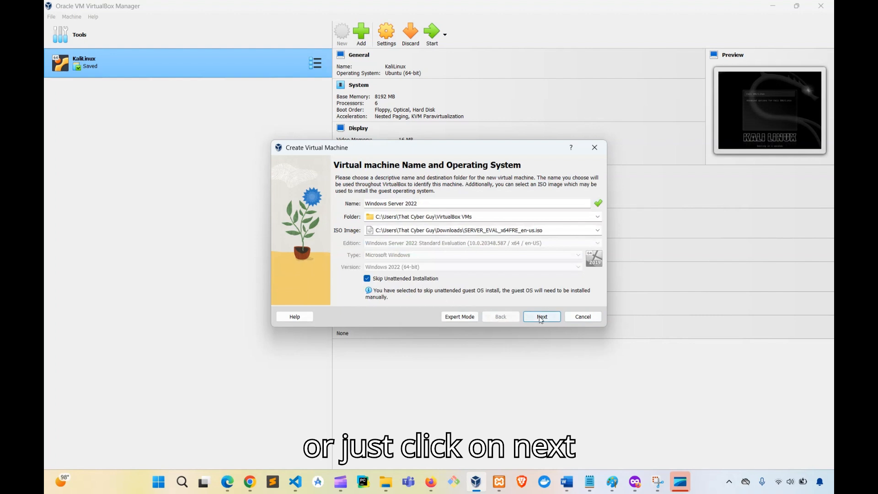
# - Allocate 12627 MB of base memory and 8 processors to the virtual machine
pyautogui.moveTo(384, 194); pyautogui.dragTo(442, 219)
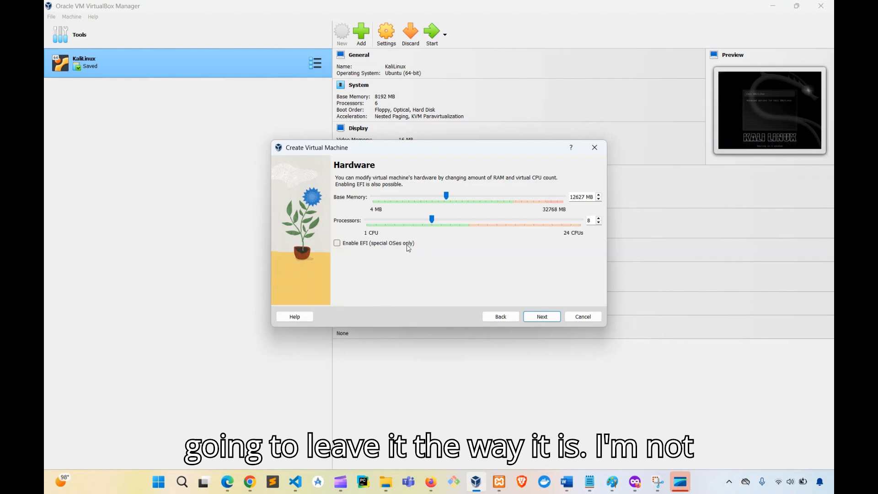
# - Give the virtual machine a new 101.49 GB virtual hard disk and finish creating it
pyautogui.click(543, 318)
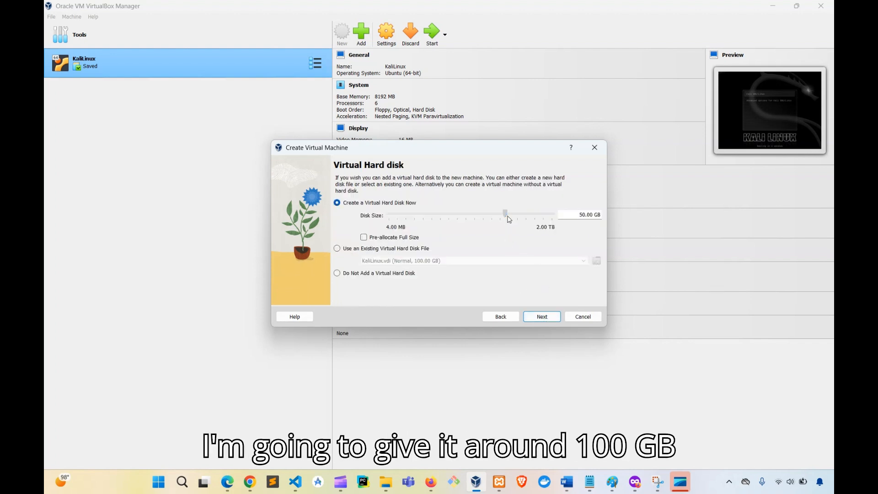
pyautogui.moveTo(506, 213); pyautogui.dragTo(516, 214)
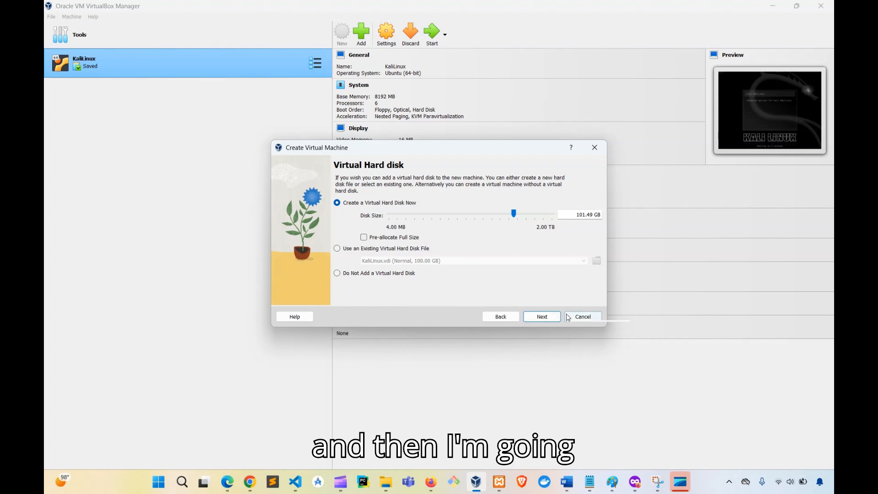
pyautogui.click(548, 317)
pyautogui.click(549, 317)
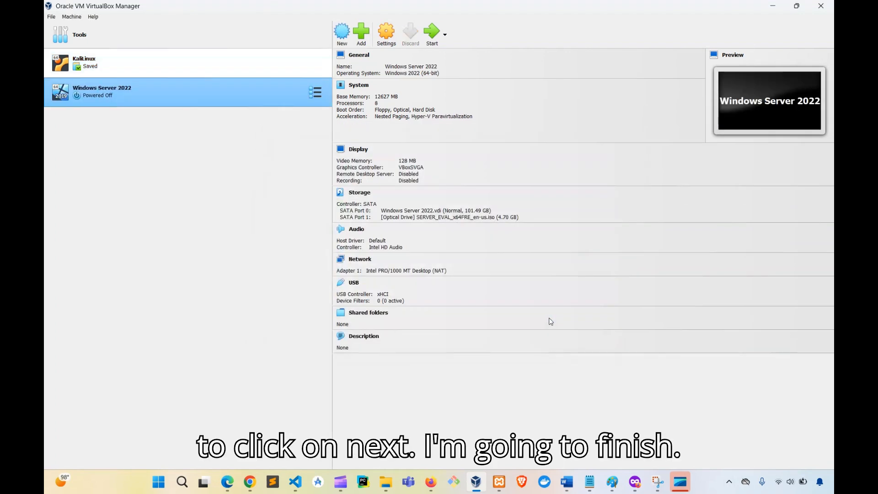
# - Start the Windows Server 2022 machine in a maximized window and begin the installation with the default language and keyboard settings
pyautogui.click(432, 32)
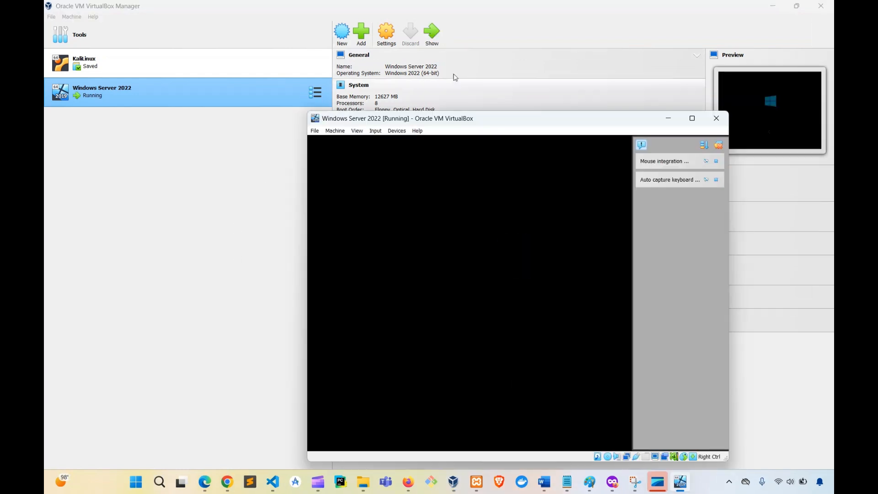
pyautogui.click(698, 120)
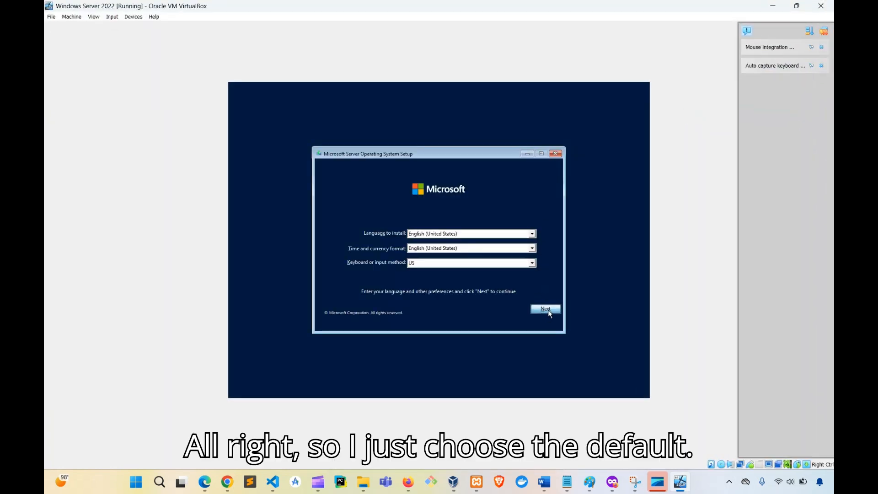
pyautogui.click(546, 309)
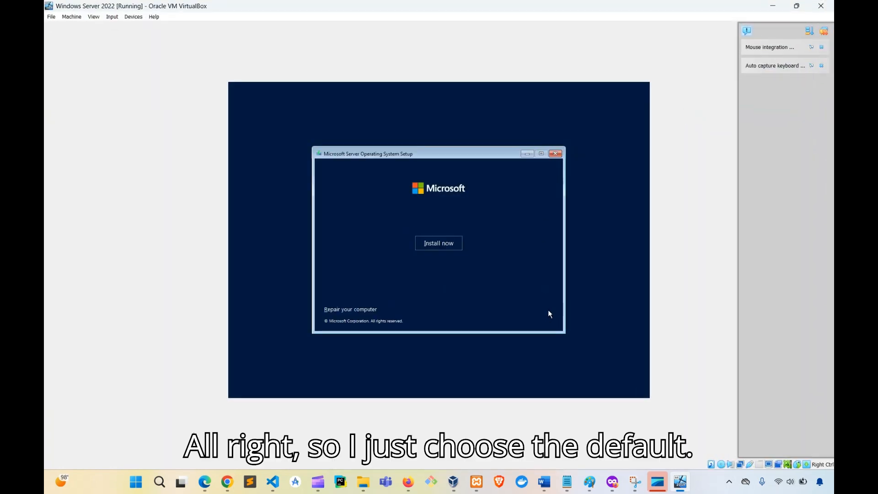
pyautogui.click(428, 245)
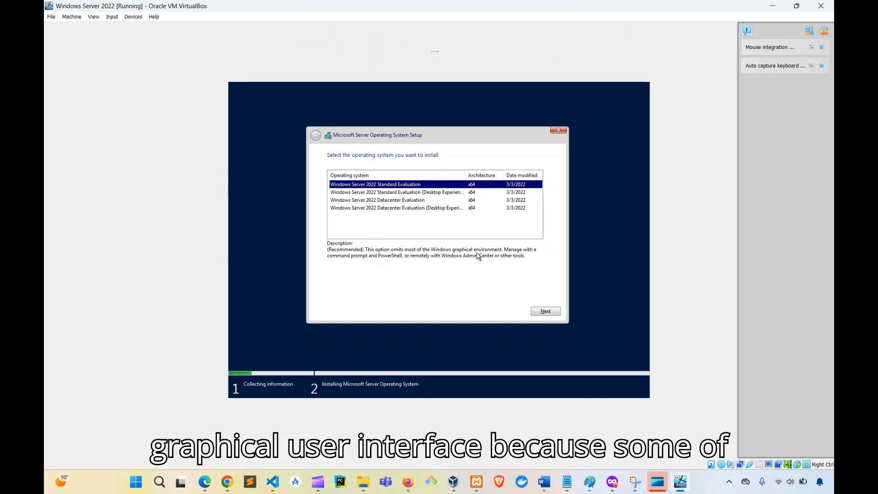
# - Compare the listed editions and continue with Windows Server 2022 Standard Evaluation (Desktop Experience)
pyautogui.click(414, 193)
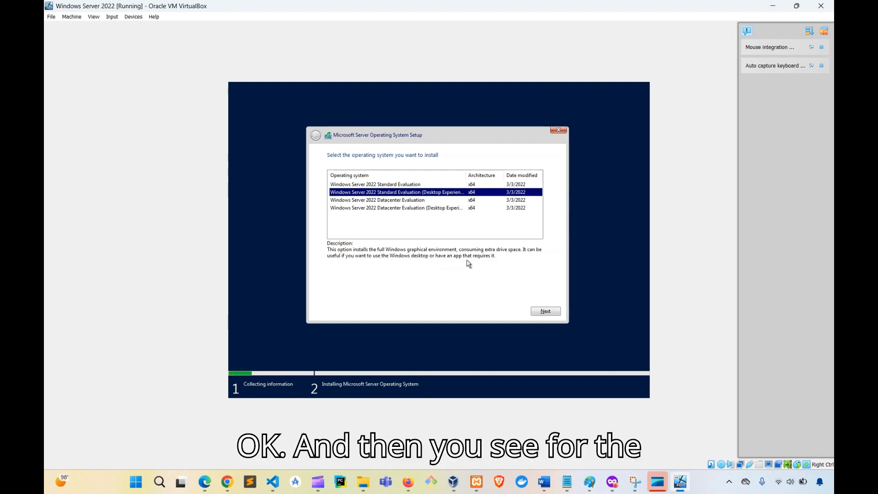
pyautogui.click(443, 200)
pyautogui.click(442, 209)
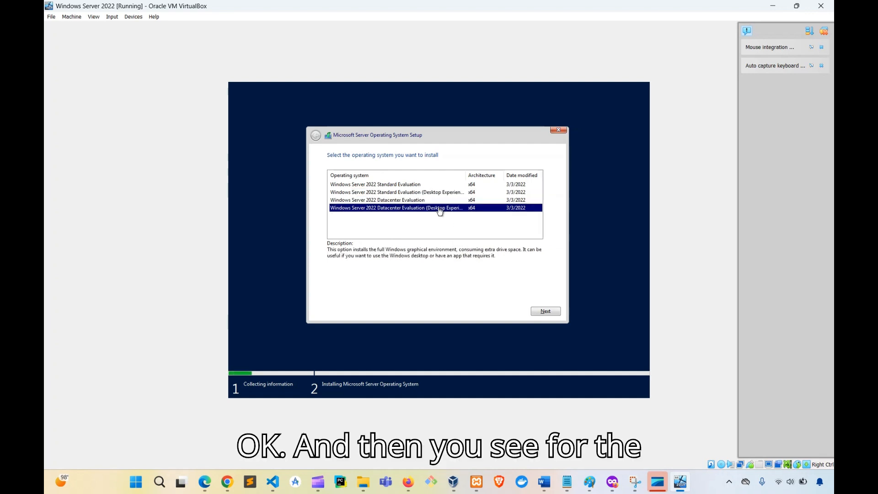
pyautogui.click(432, 184)
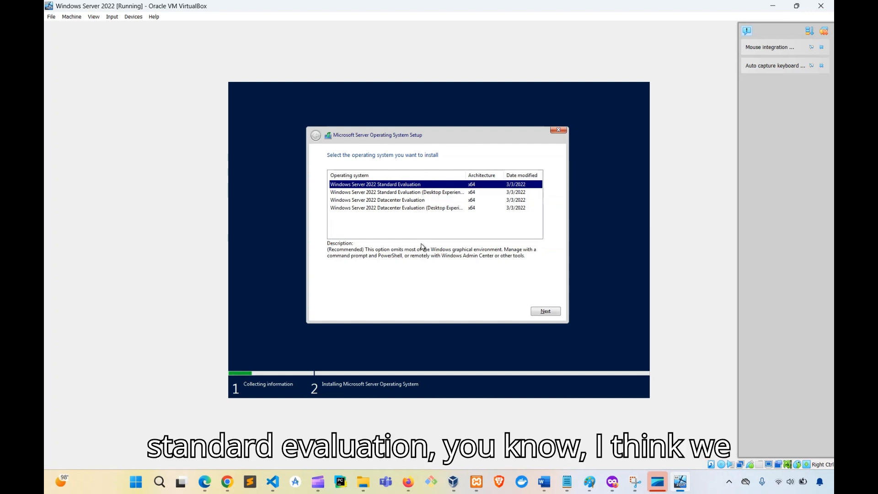
pyautogui.click(436, 194)
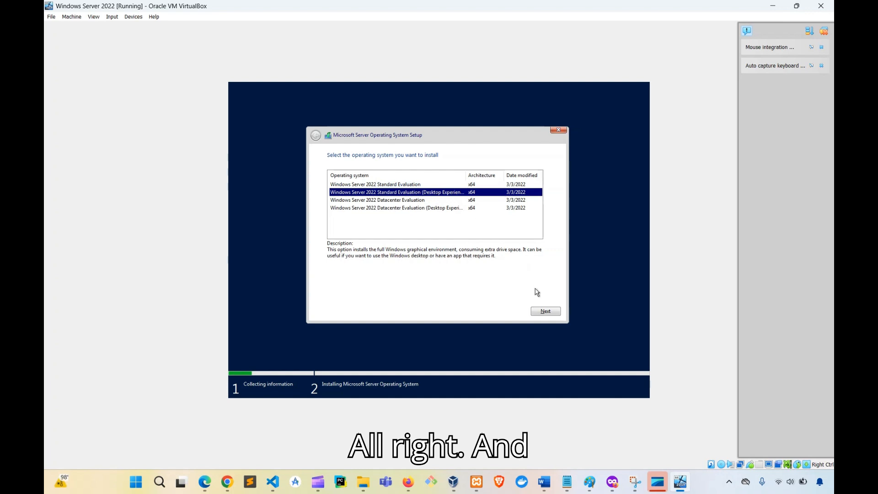
pyautogui.click(541, 313)
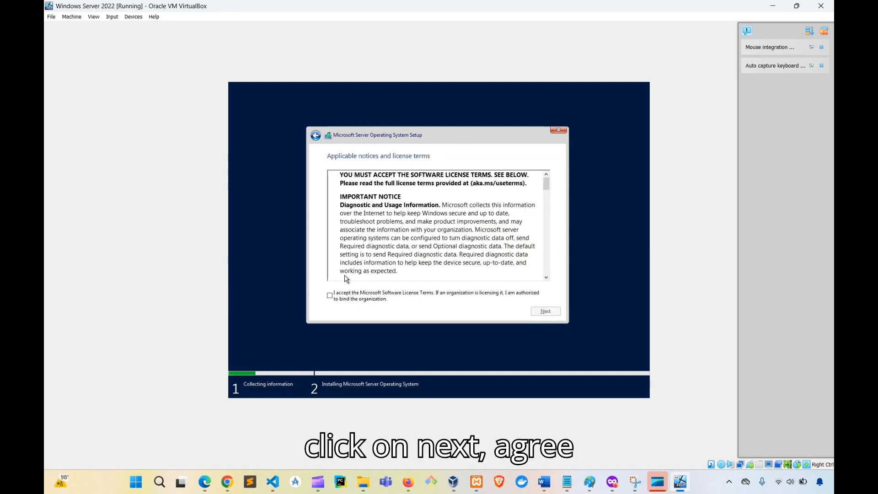
# - Accept the Microsoft license terms and run a custom installation onto the unallocated space of Drive 0
pyautogui.click(329, 296)
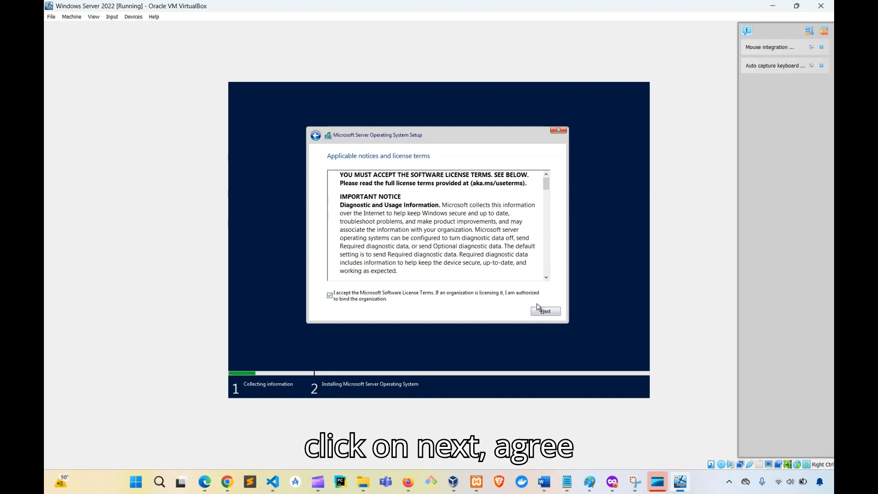
pyautogui.click(539, 309)
pyautogui.click(435, 232)
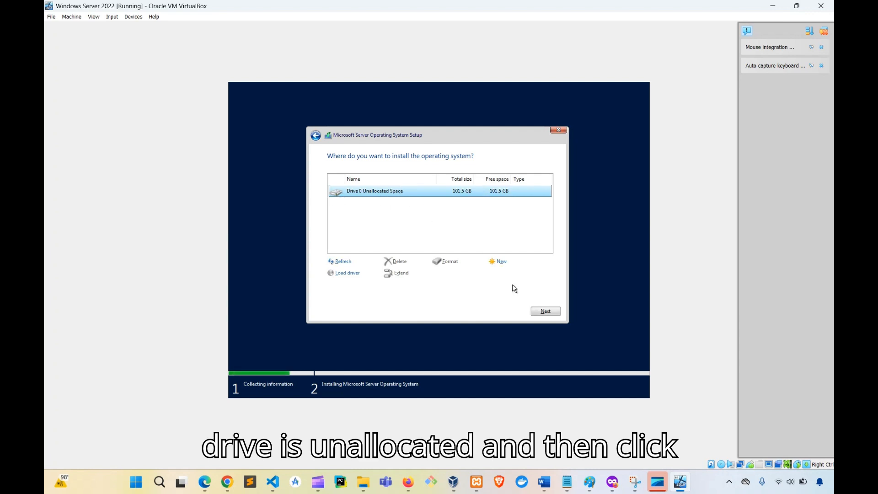
pyautogui.click(544, 311)
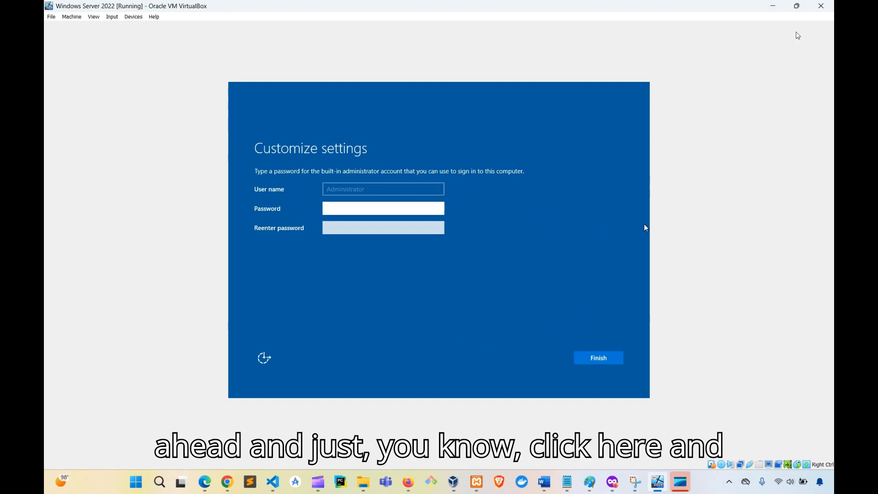
# - Bring up the virtual machine's closing options and dismiss them without powering it off
pyautogui.click(821, 6)
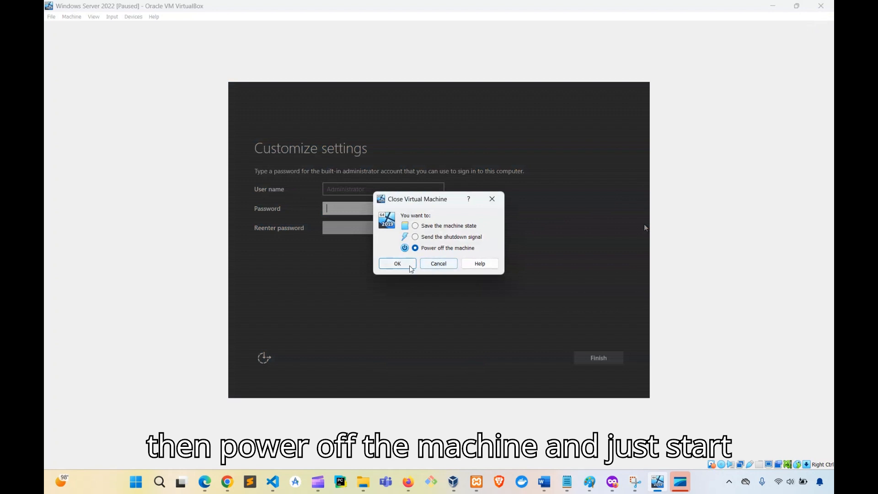
pyautogui.click(492, 199)
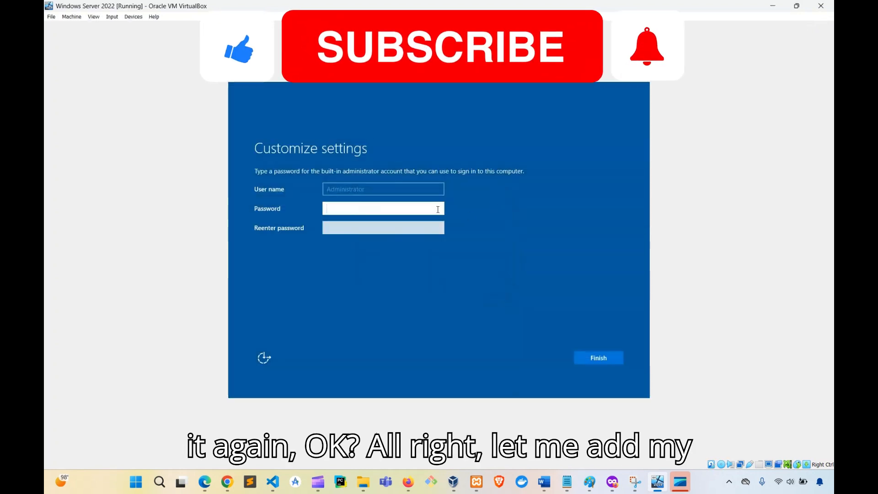
# - Enter and re-enter the password for the built-in administrator account and finish the setup
pyautogui.write('P')
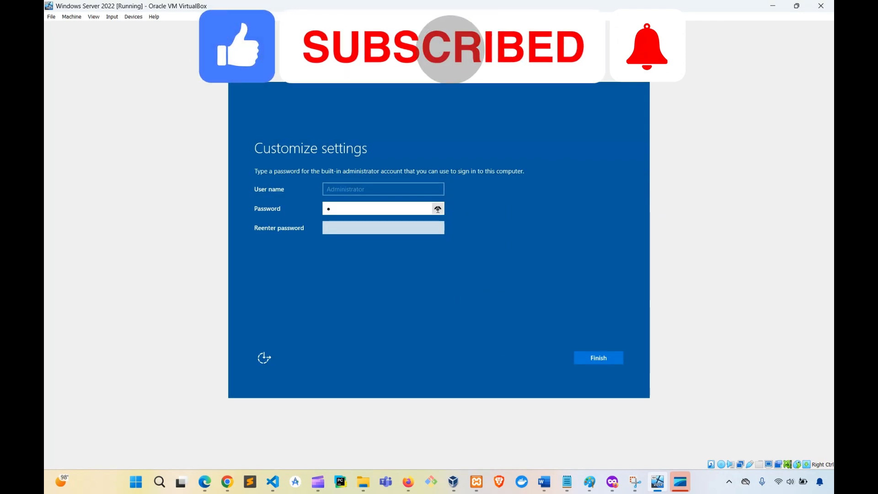
pyautogui.write('••••••••••')
pyautogui.press('Tab')
pyautogui.write('••••••')
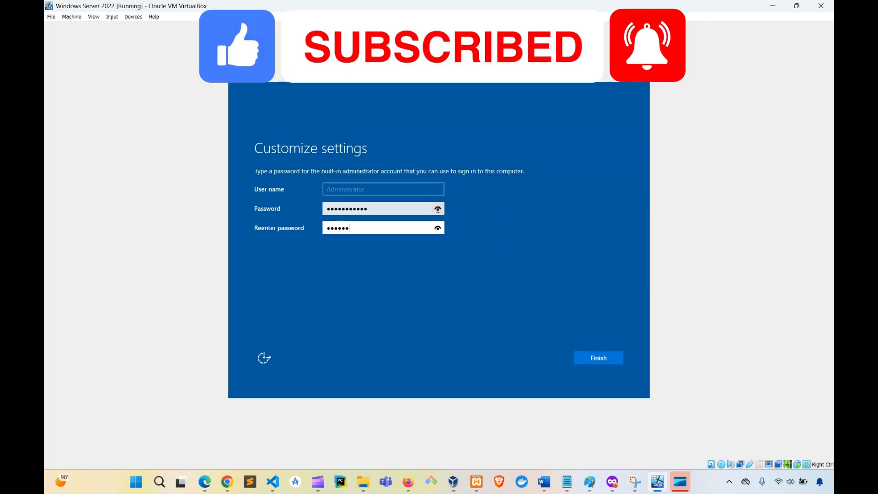
pyautogui.write('••••••')
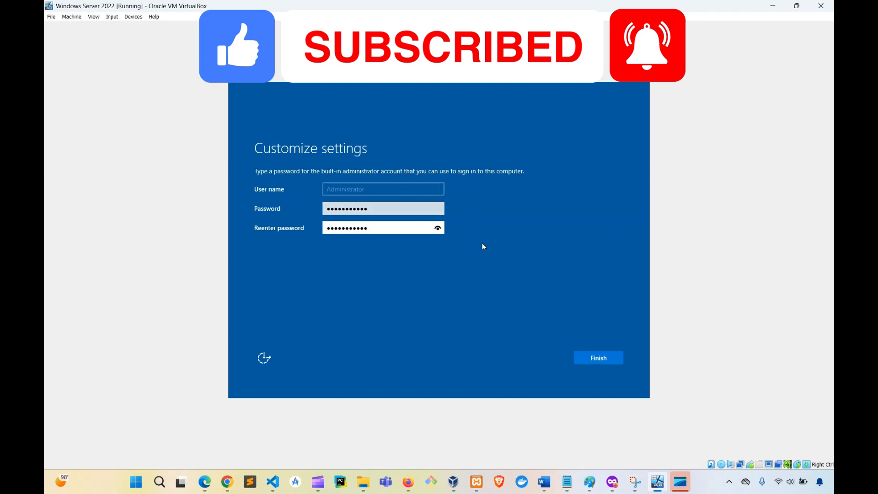
pyautogui.click(602, 363)
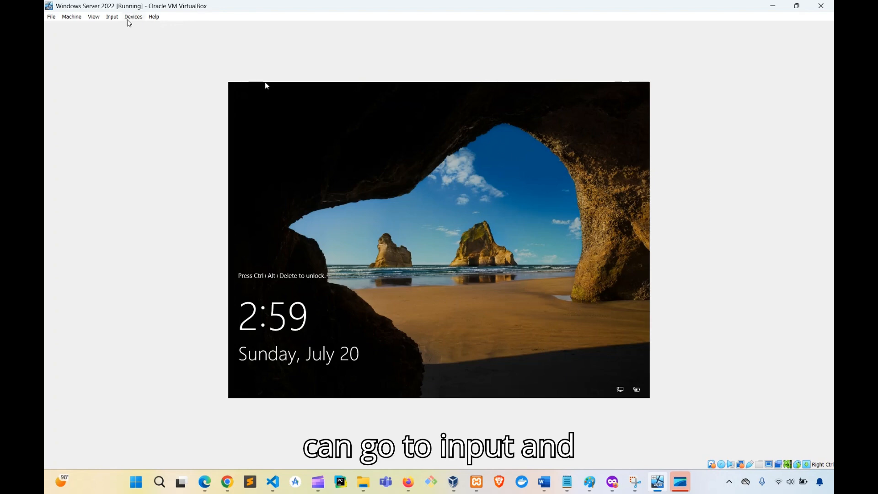
# - Send Ctrl-Alt-Del to the virtual machine and sign in as Administrator with the account password
pyautogui.click(112, 17)
pyautogui.moveTo(125, 29)
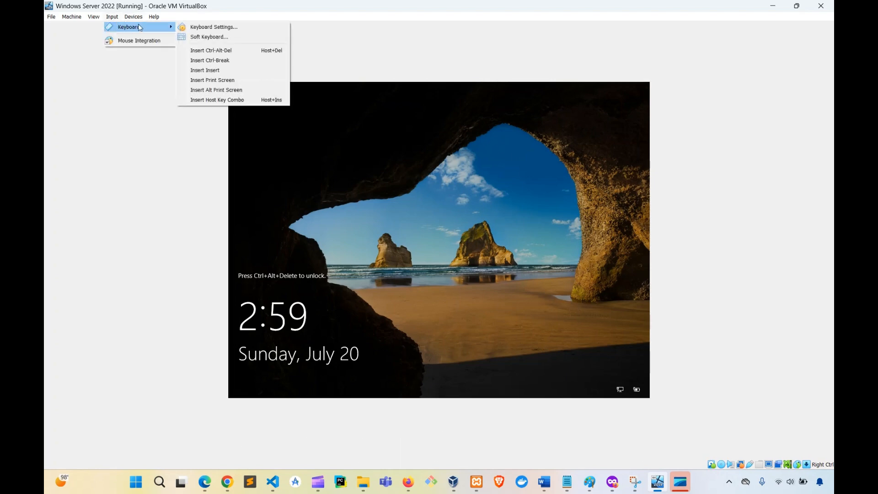
pyautogui.click(220, 51)
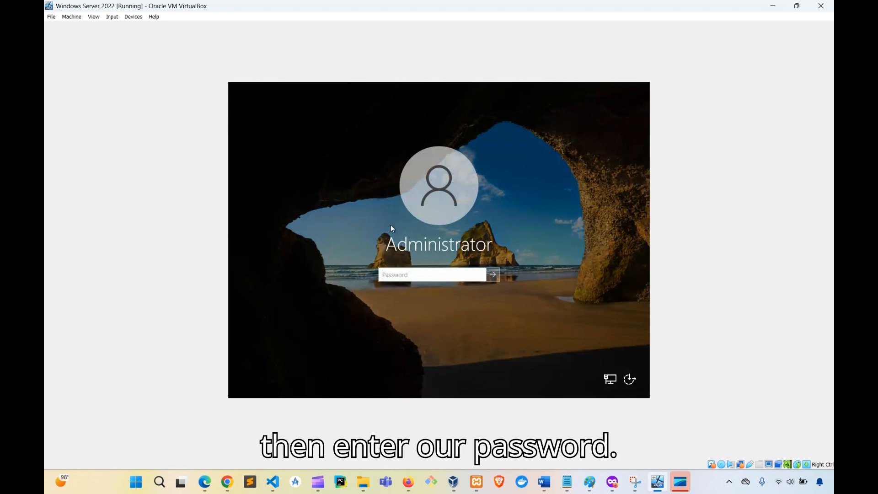
pyautogui.write('********')
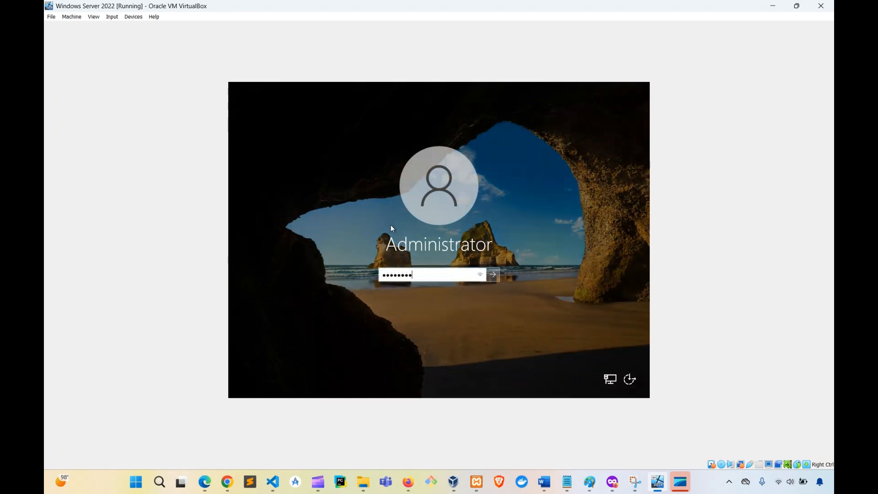
pyautogui.write('***')
pyautogui.press('Return')
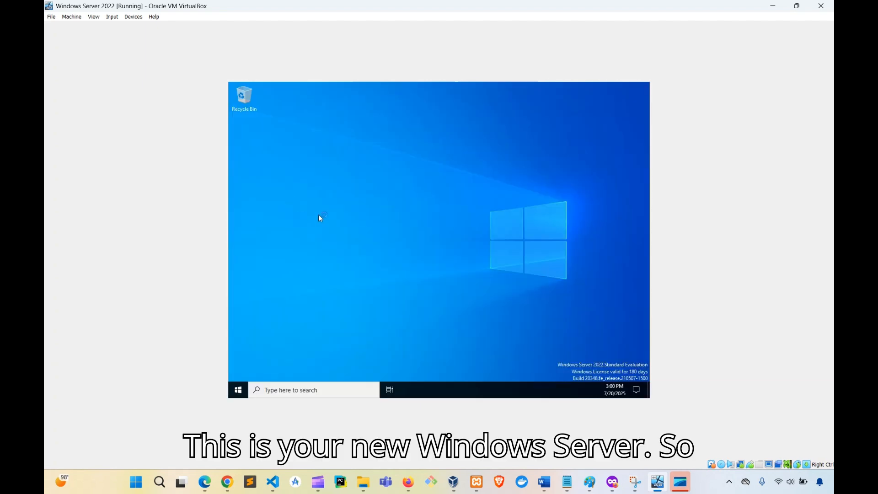
# - Switch the virtual machine to full-screen mode and turn off the full-screen information message for future switches
pyautogui.click(95, 19)
pyautogui.click(119, 27)
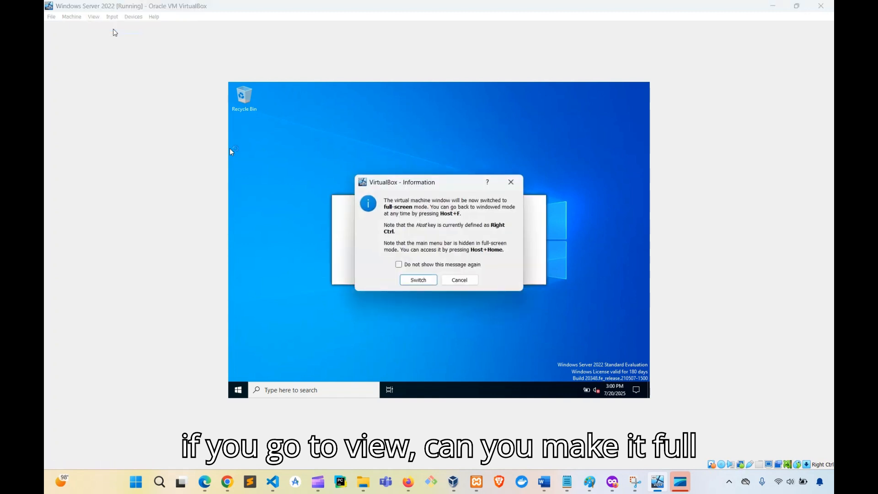
pyautogui.click(398, 264)
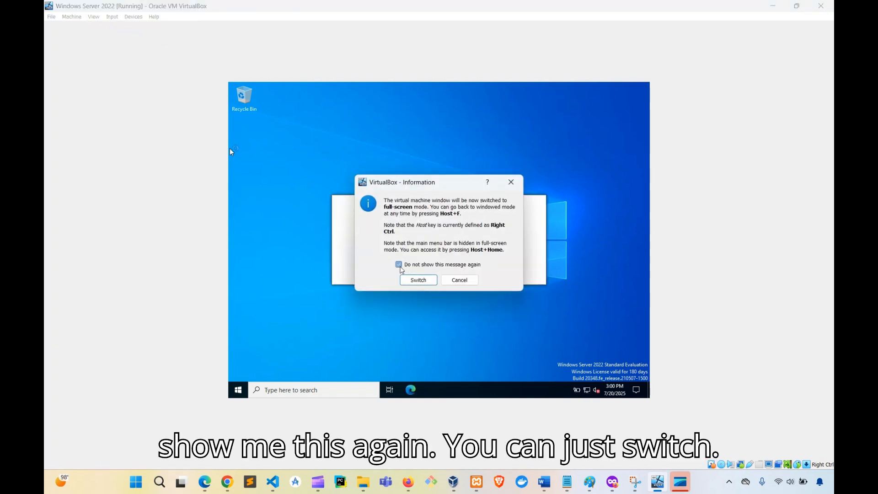
pyautogui.click(418, 280)
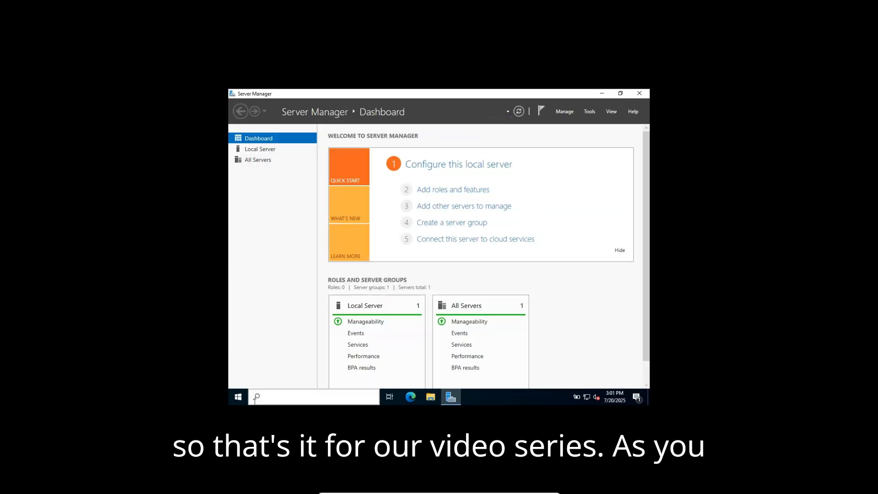
# - View the Start menu of the new server and close it again
pyautogui.click(238, 400)
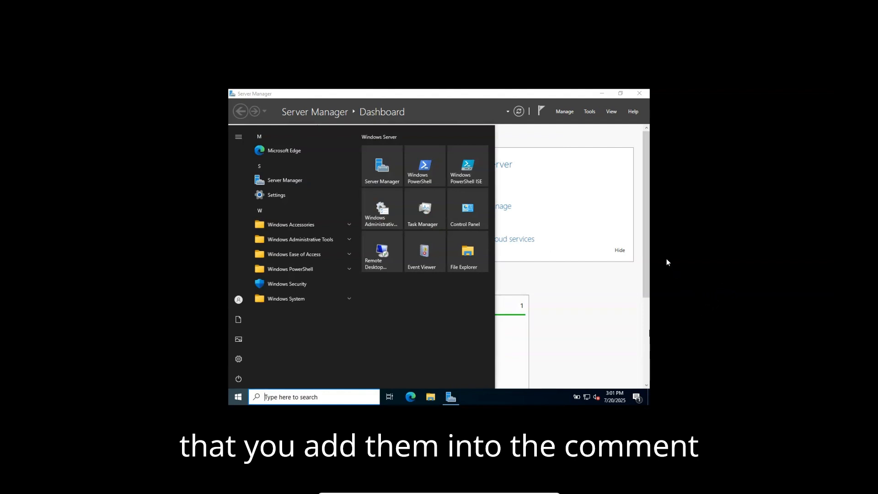
pyautogui.click(598, 317)
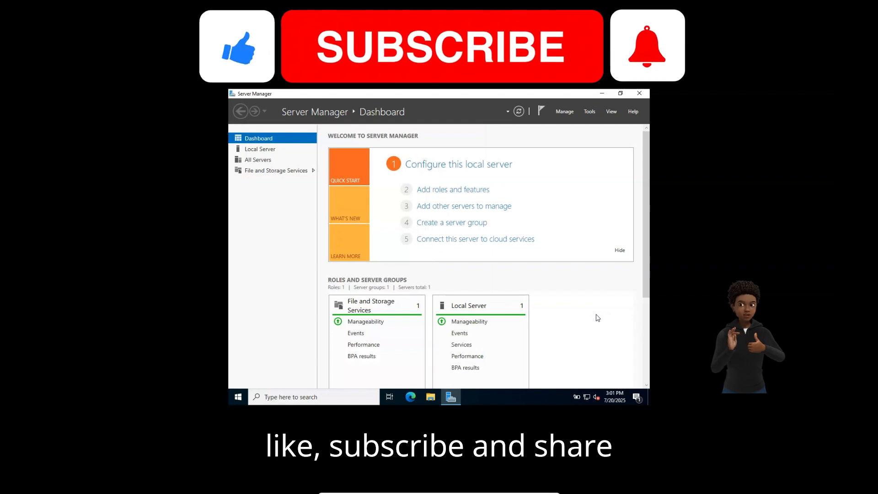